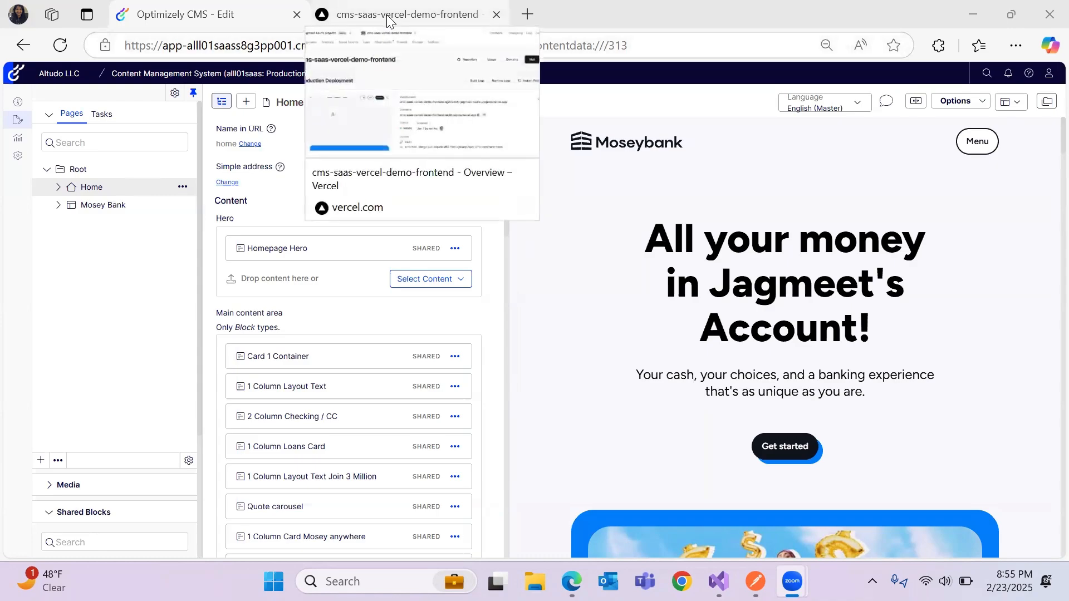
Review the applications list in the CMS settings and return to the content editor.
click(18, 157)
click(76, 153)
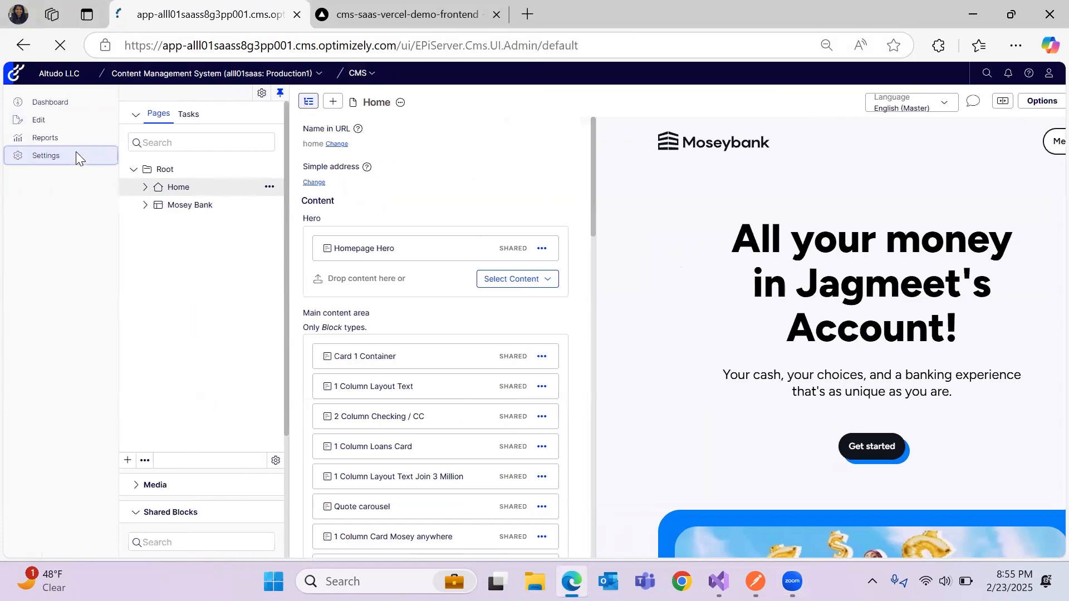
click(79, 172)
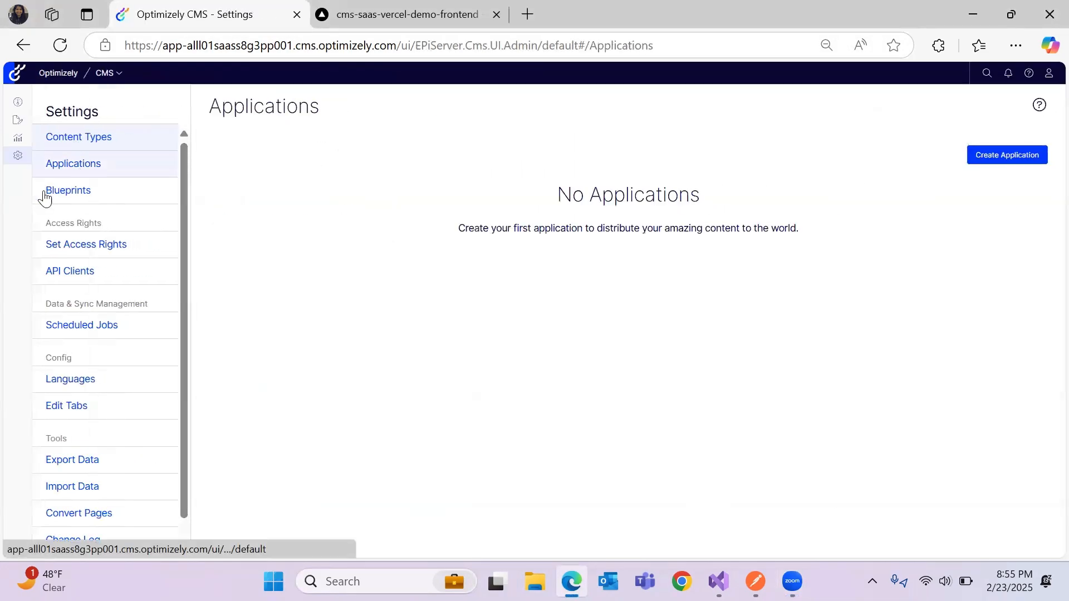
click(18, 119)
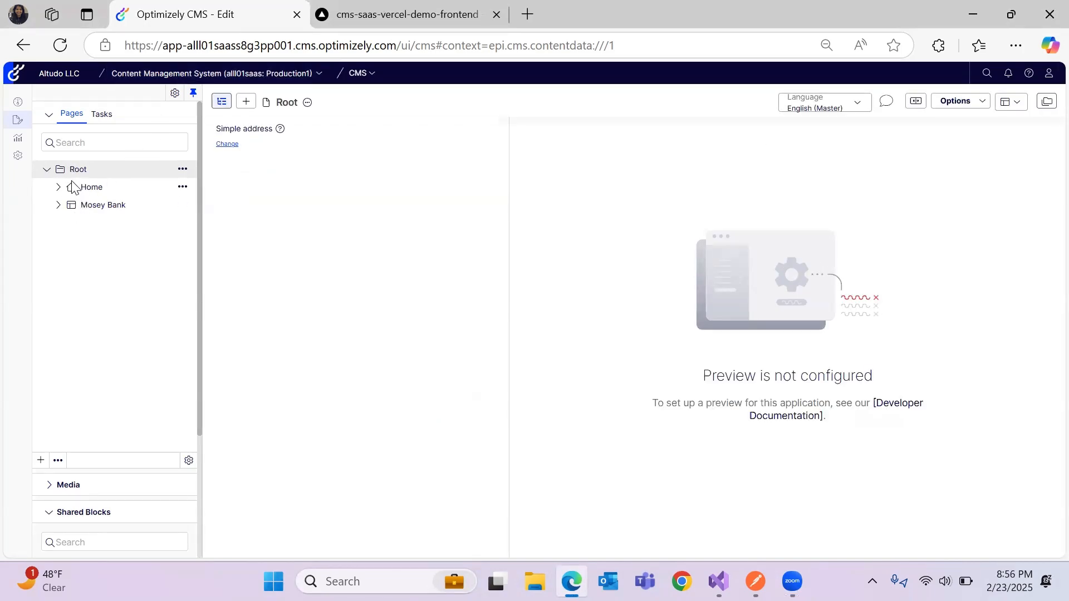
Switch to the Vercel project cms-saas-vercel-demo-frontend and review the domains in its project settings.
click(408, 17)
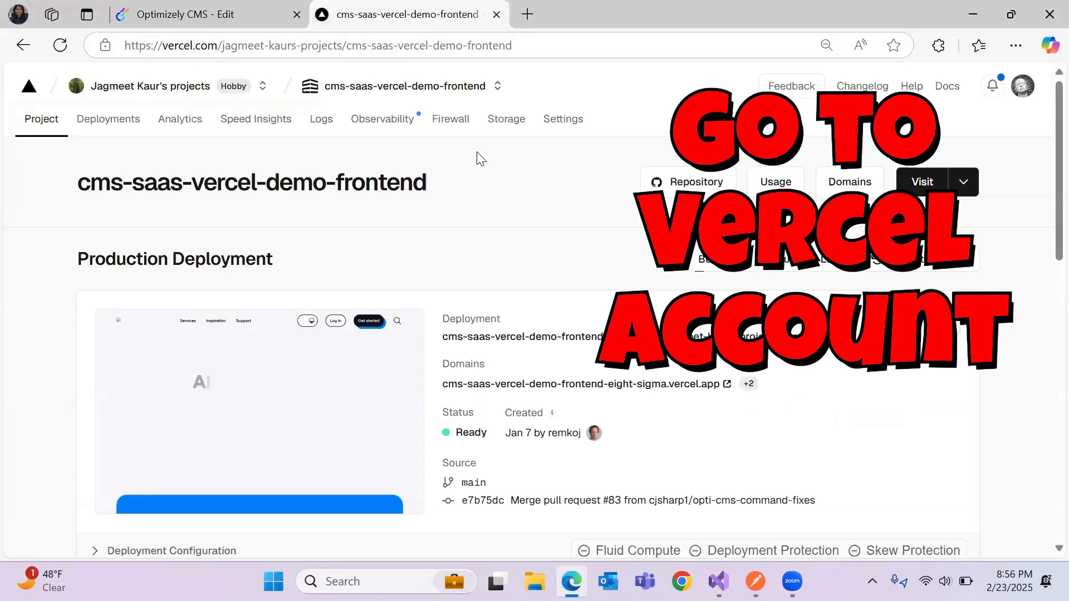
click(562, 125)
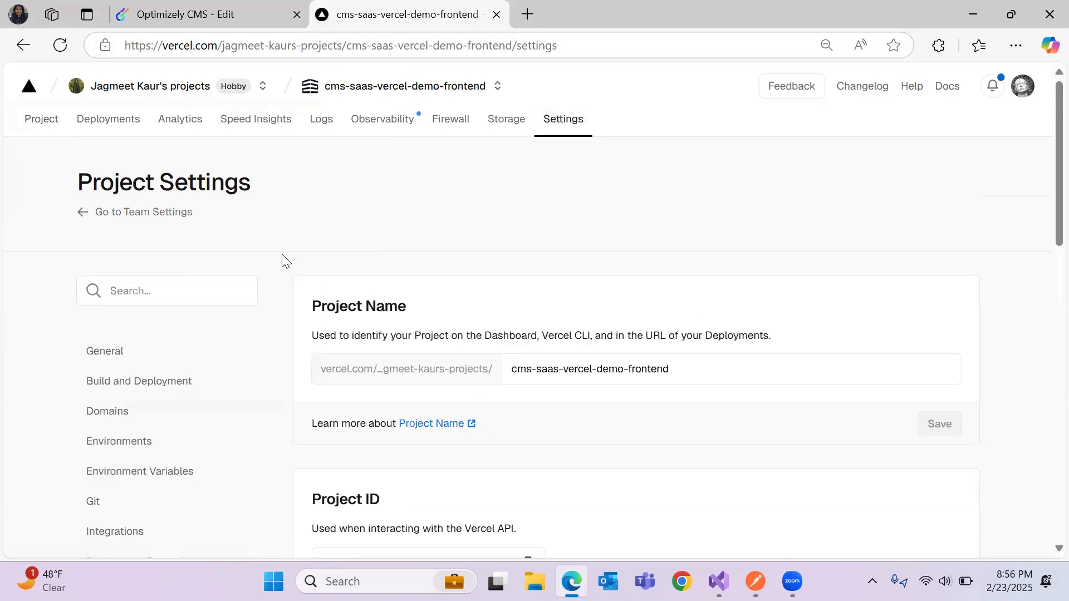
scroll(161, 399, down, 2)
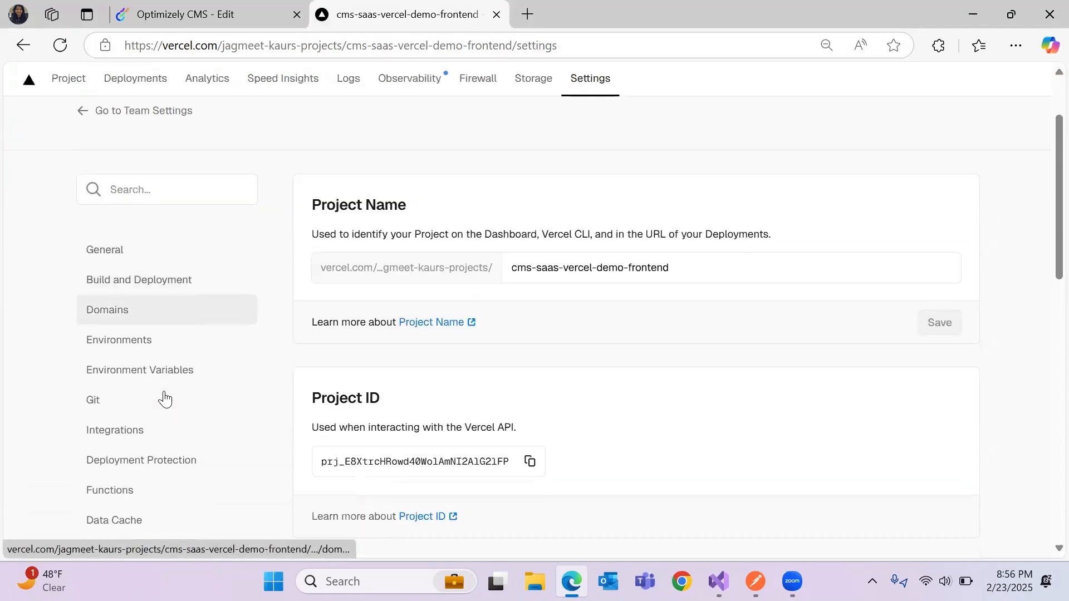
click(138, 325)
scroll(688, 349, down, 3)
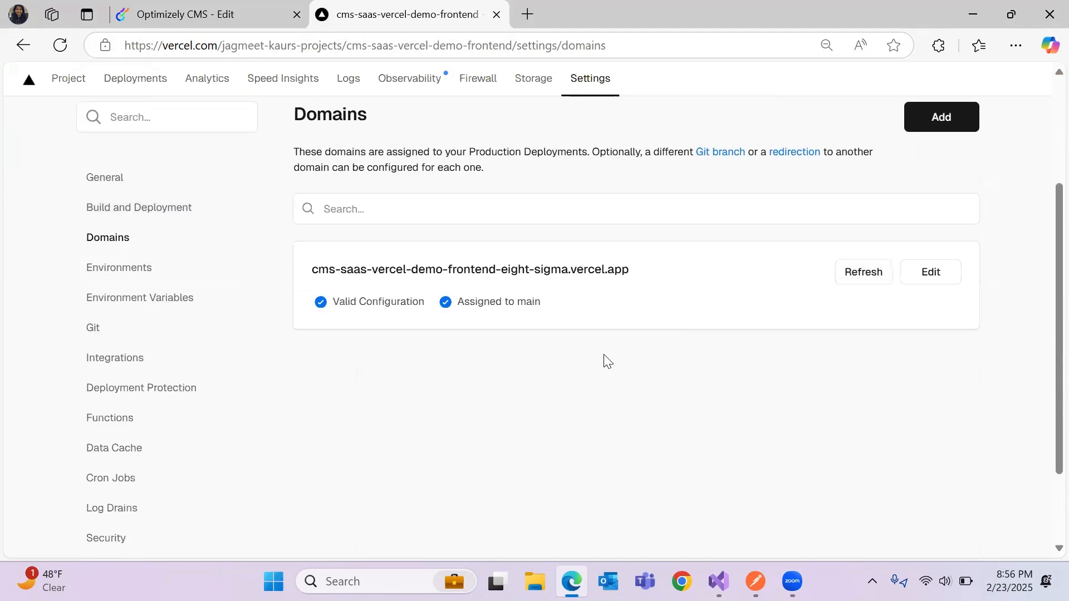
scroll(506, 395, up, 4)
Switch back to Optimizely CMS and create an application named HomeNew with a new StartPage as its start page.
key(ctrl+shift+Tab)
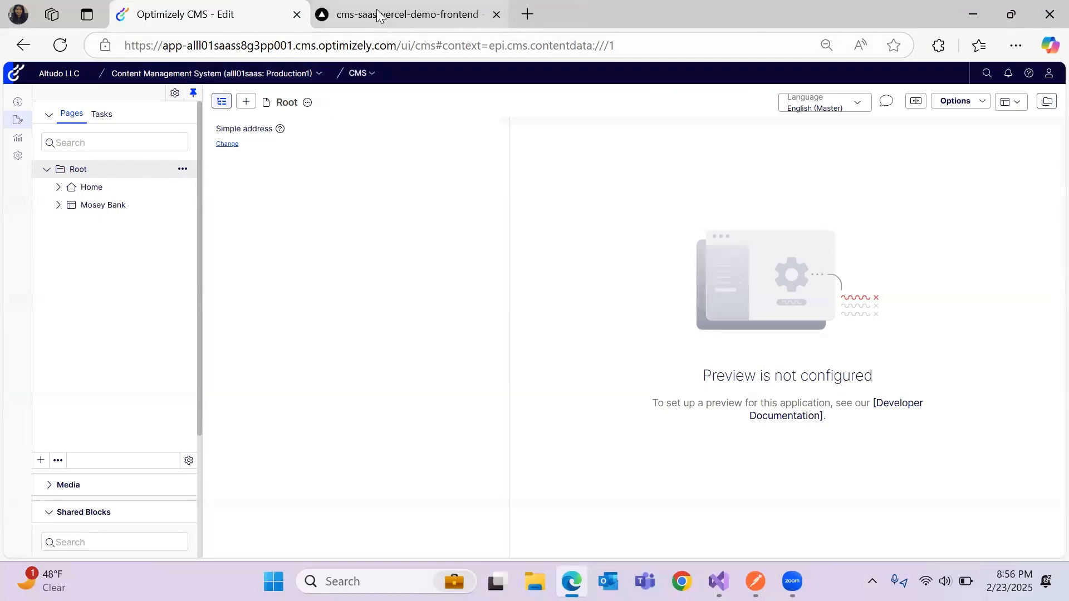
mouse_move(378, 15)
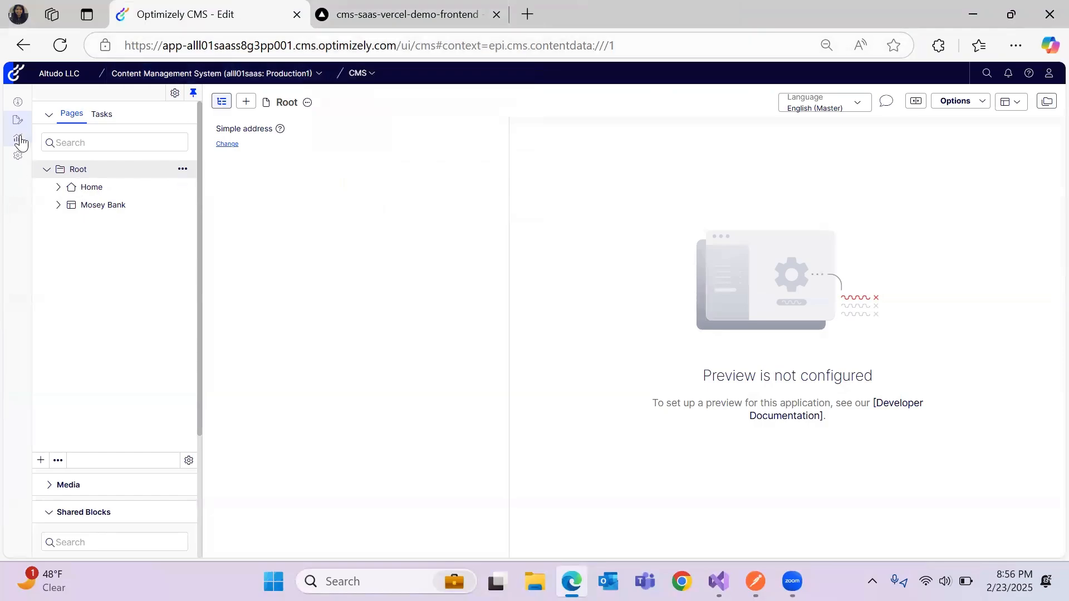
click(17, 155)
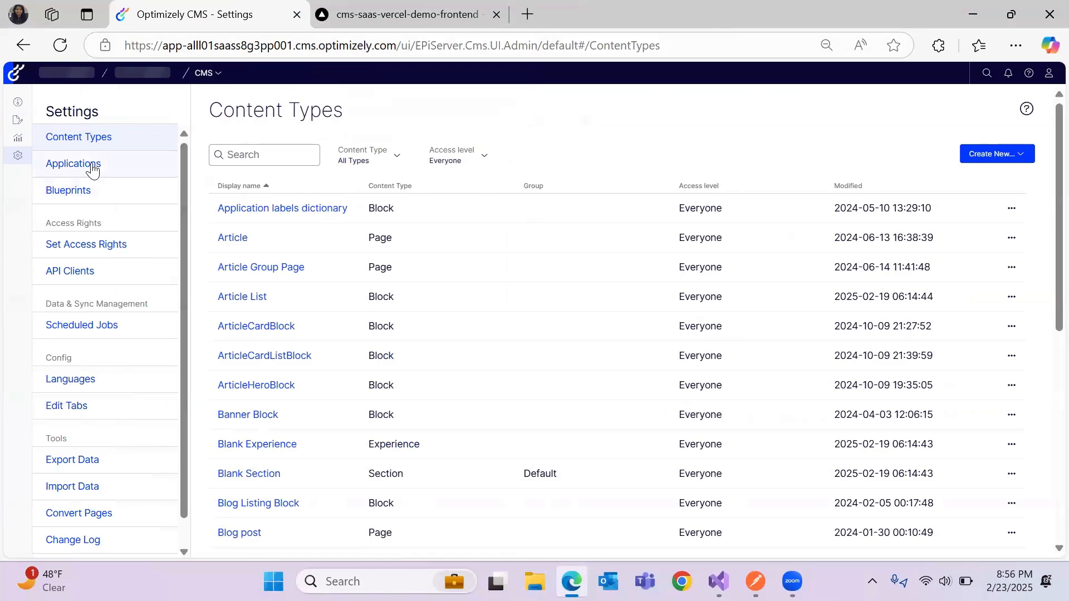
click(92, 167)
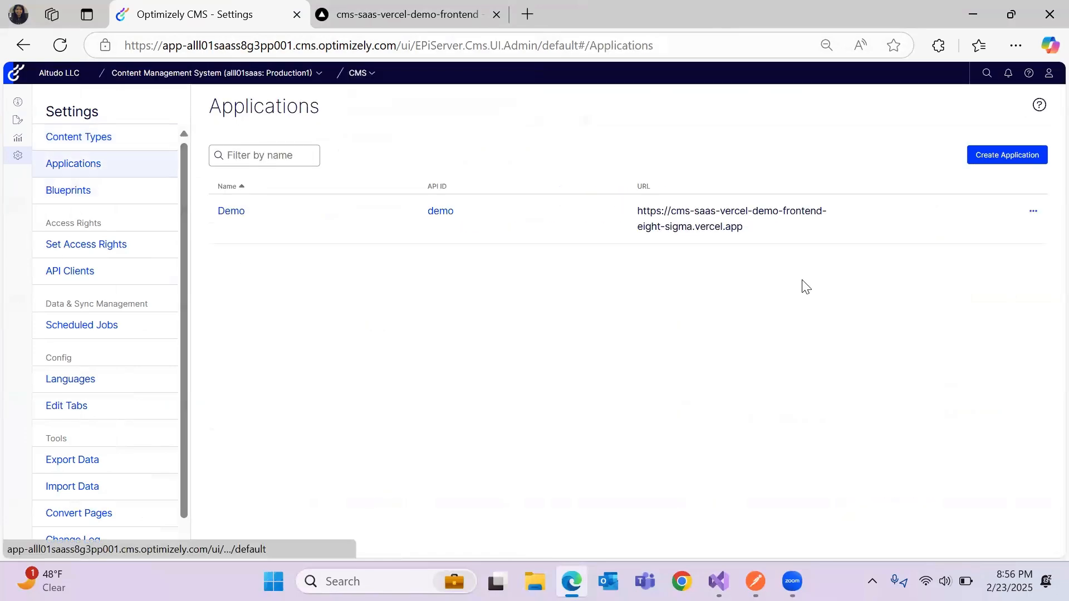
click(1015, 165)
click(450, 287)
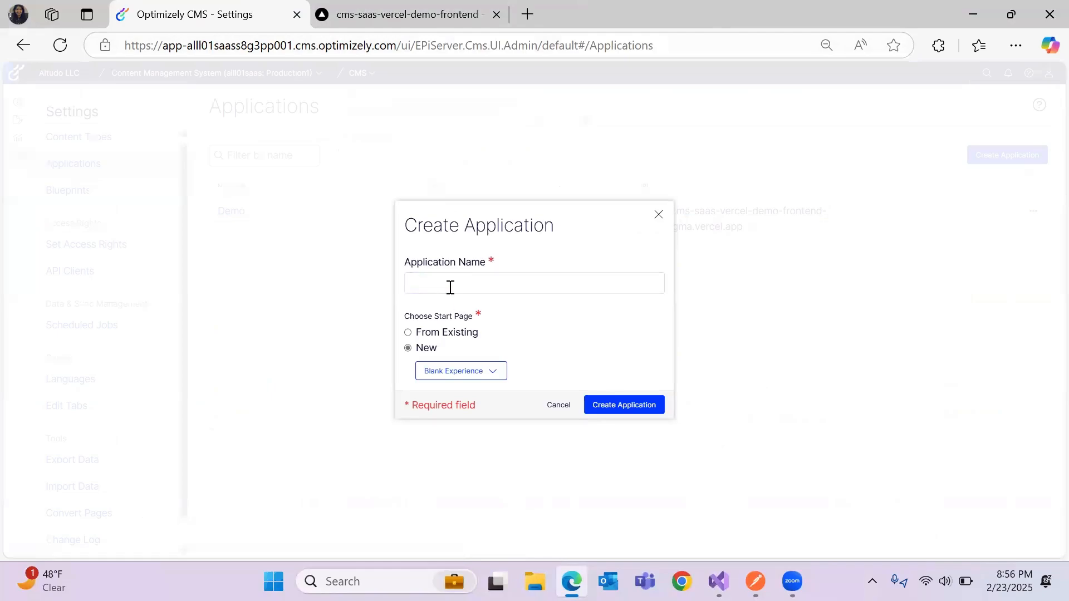
text(Home)
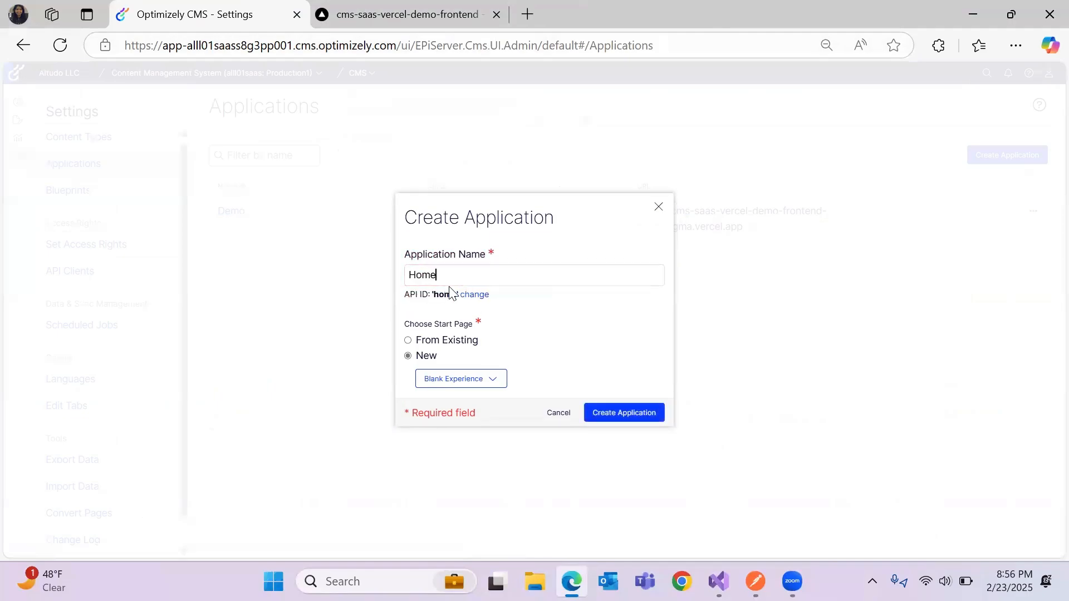
text(New)
click(455, 380)
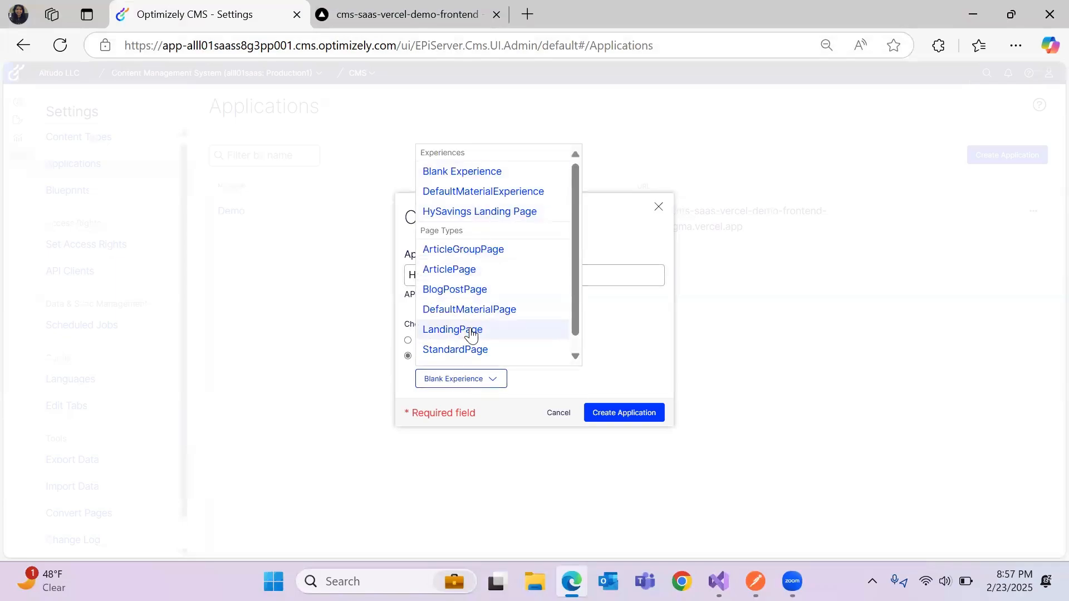
scroll(471, 334, down, 1)
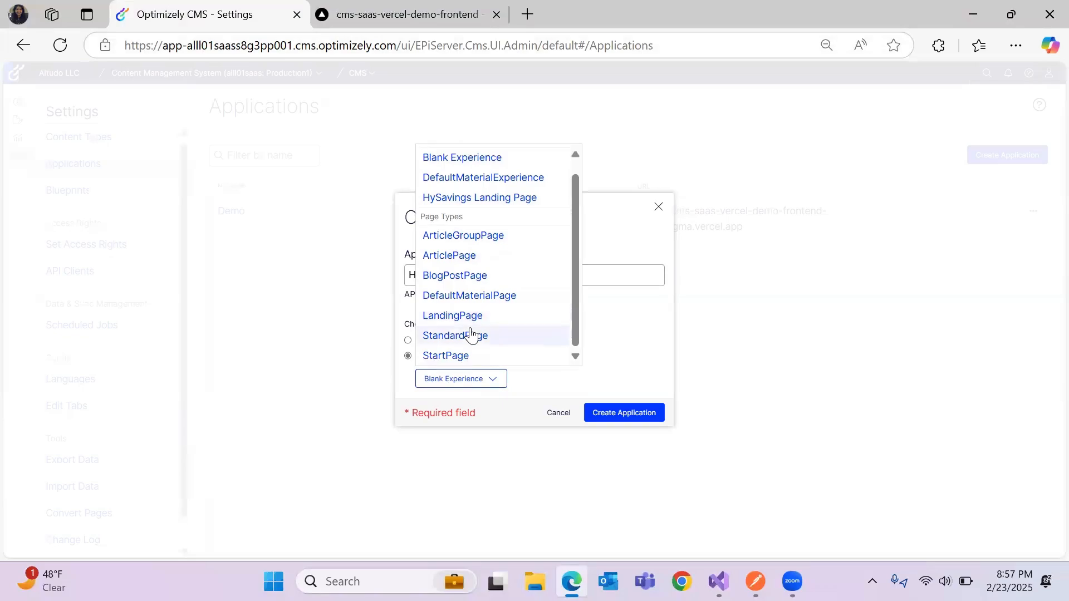
click(486, 357)
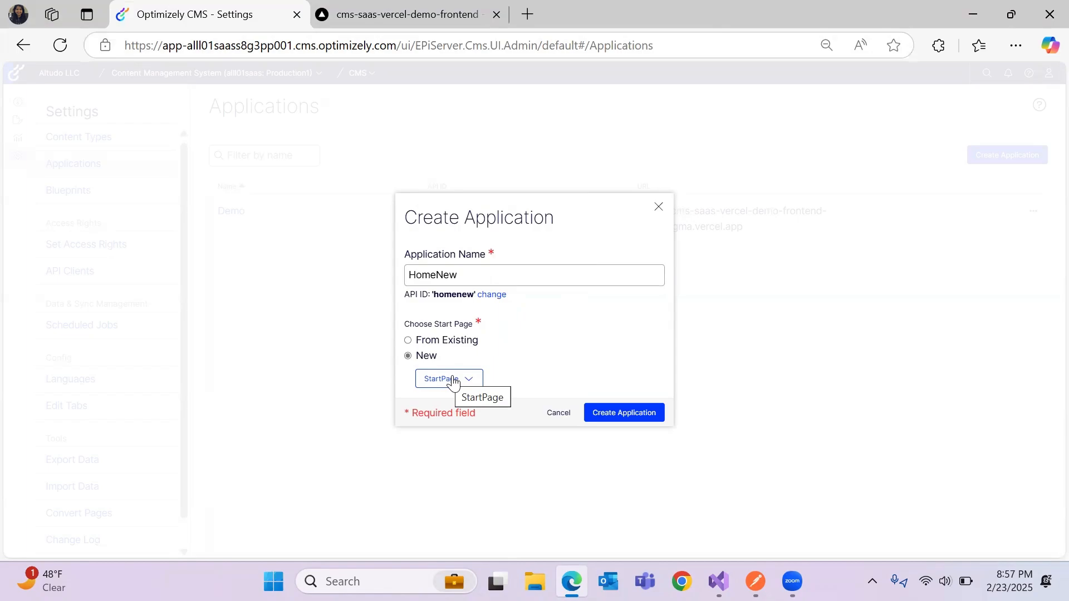
click(609, 424)
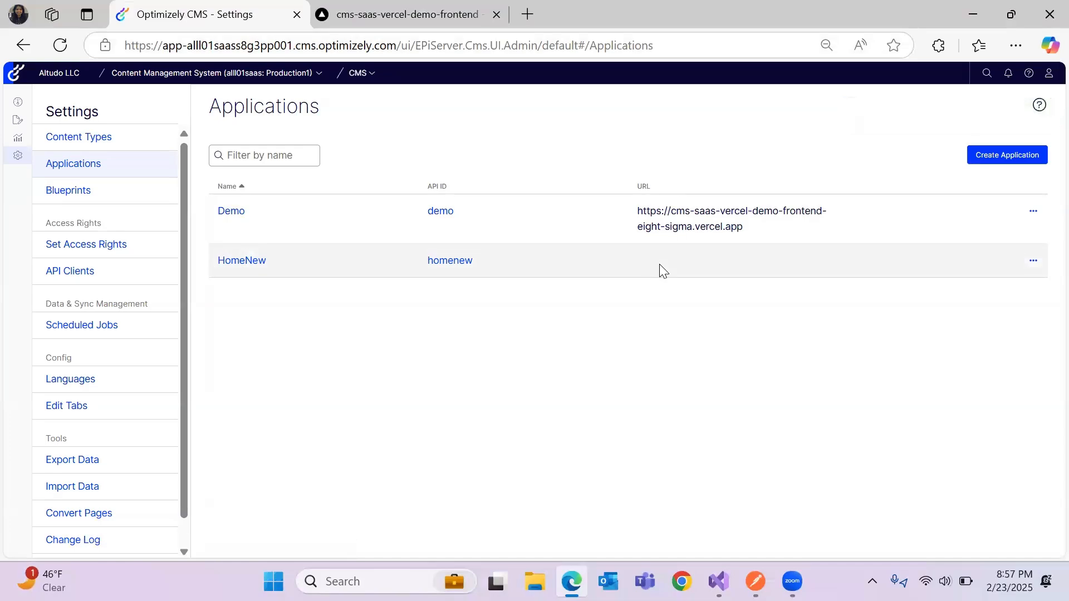
Add the copied Vercel frontend domain as a hostname of the HomeNew application, using HTTPS and the en locale.
click(245, 264)
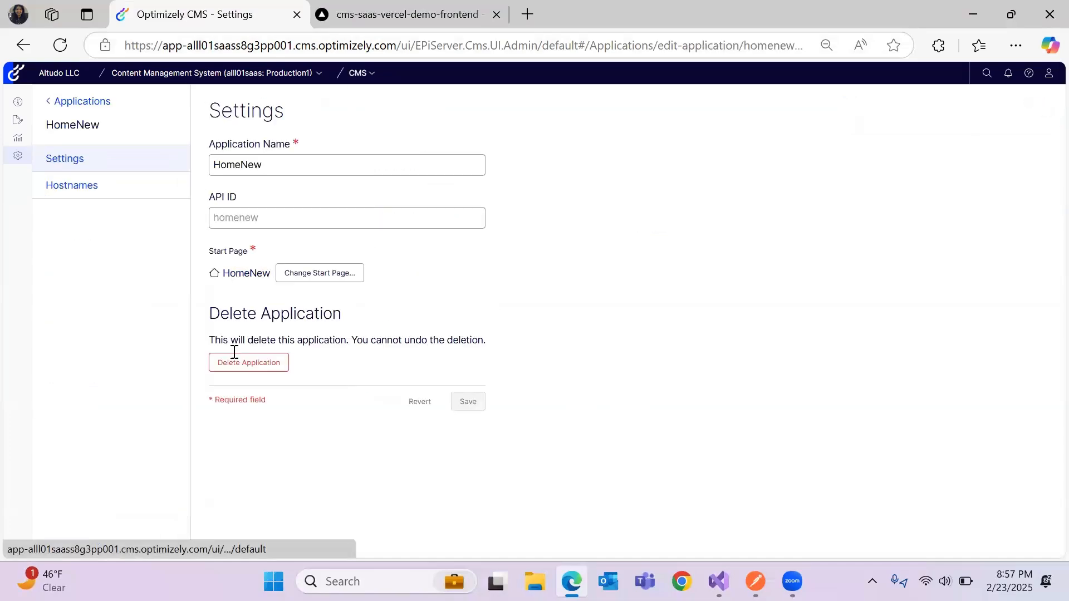
click(94, 191)
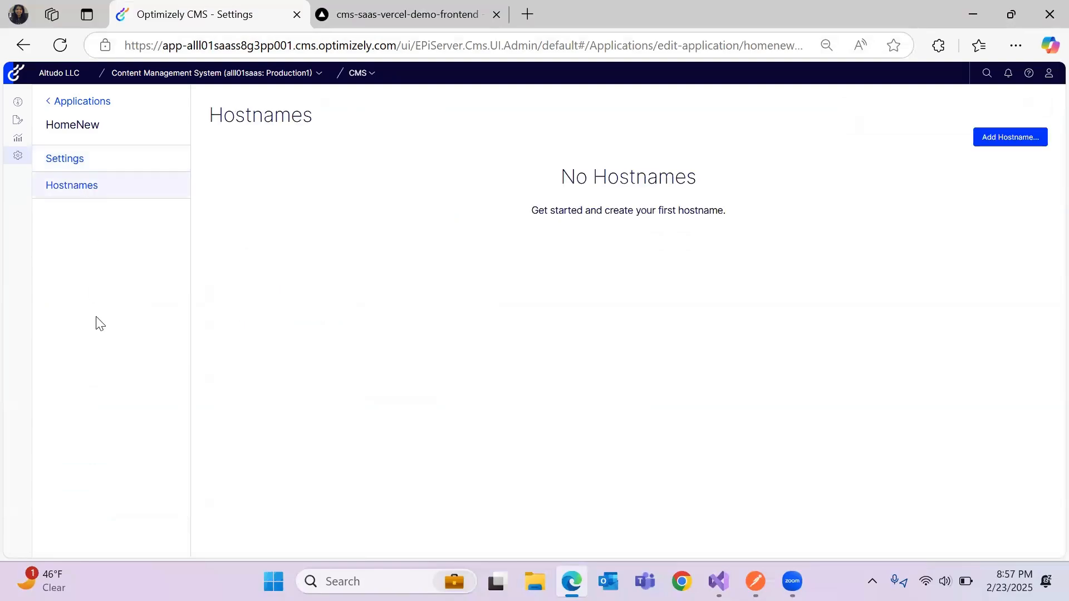
click(1009, 140)
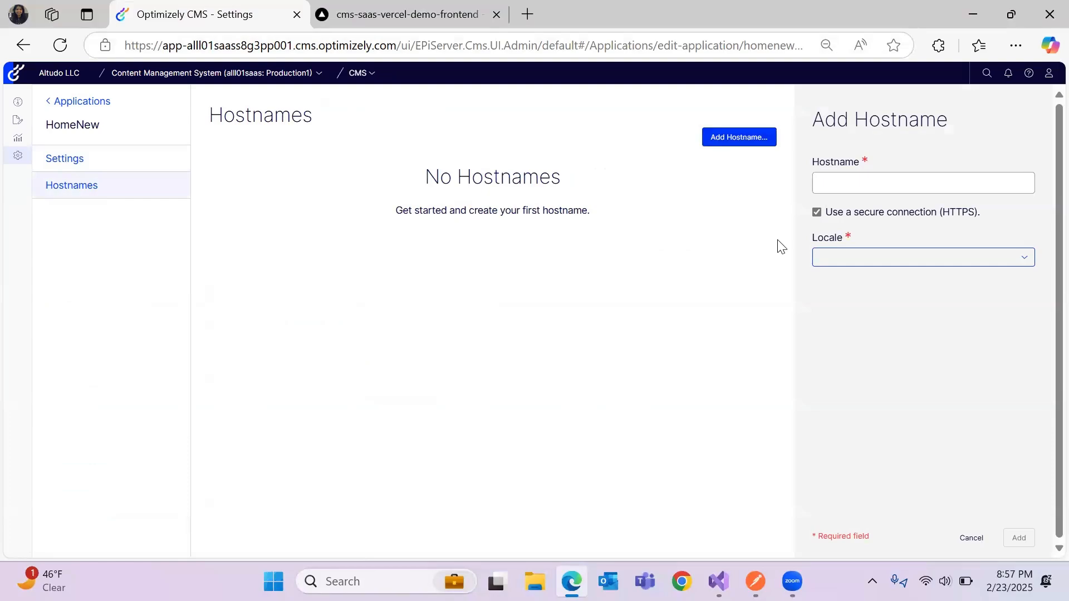
click(844, 192)
key(ctrl+v)
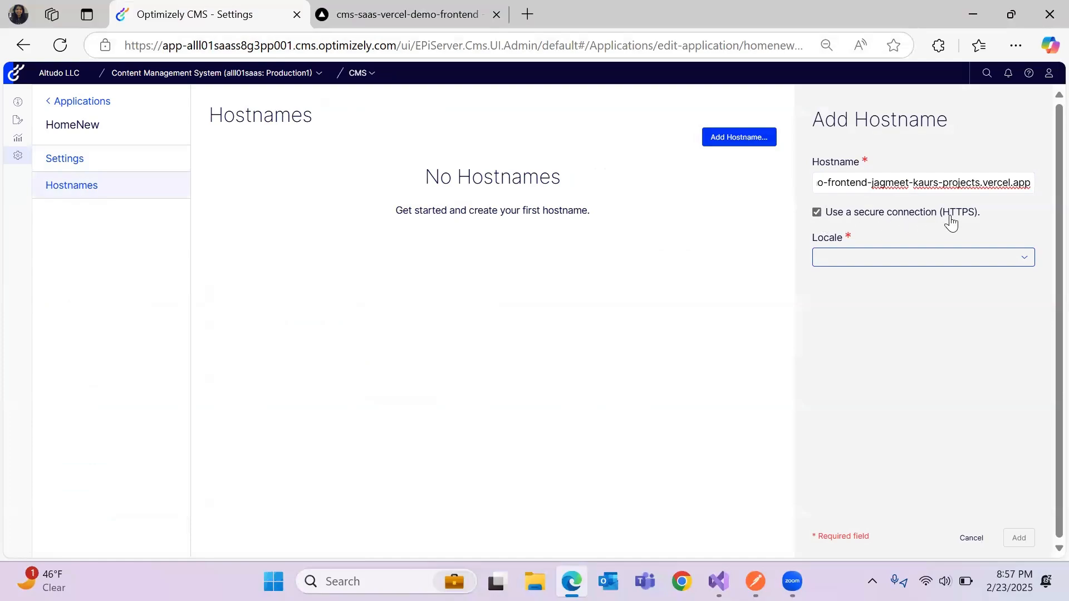
click(858, 261)
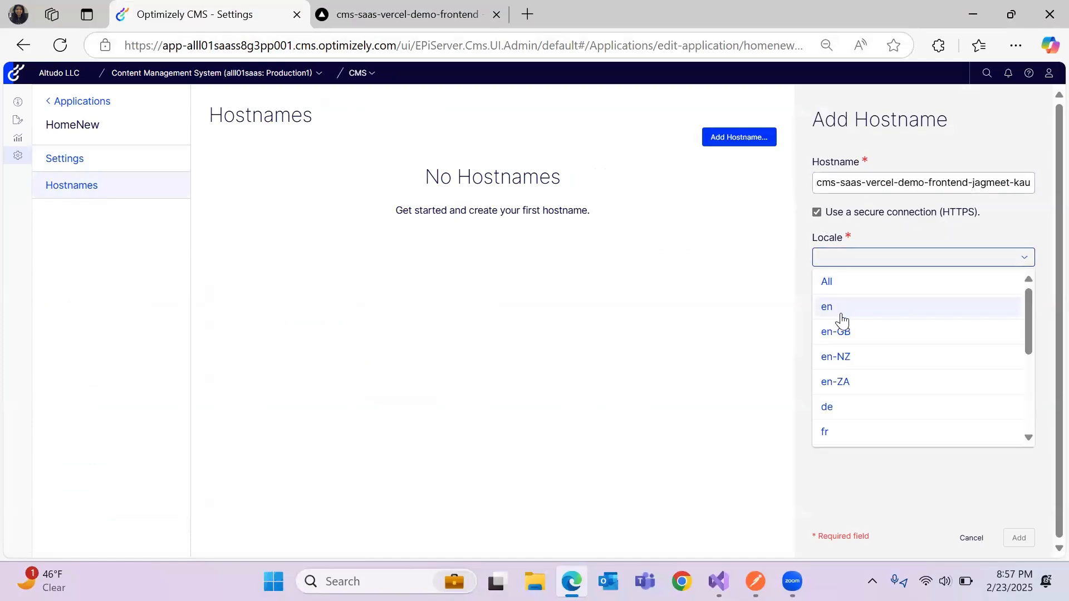
click(841, 312)
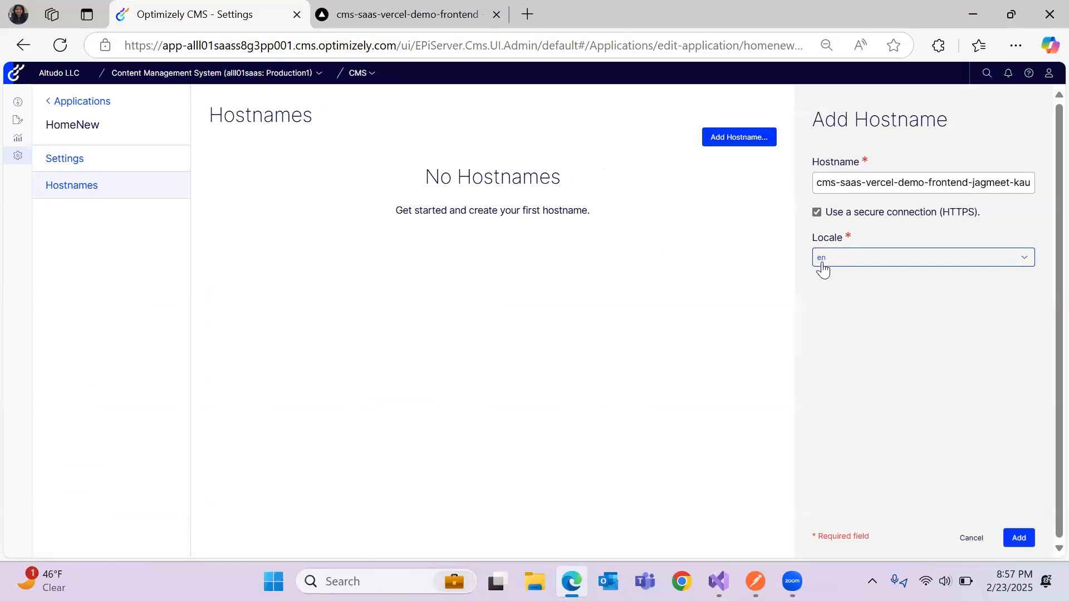
click(1018, 538)
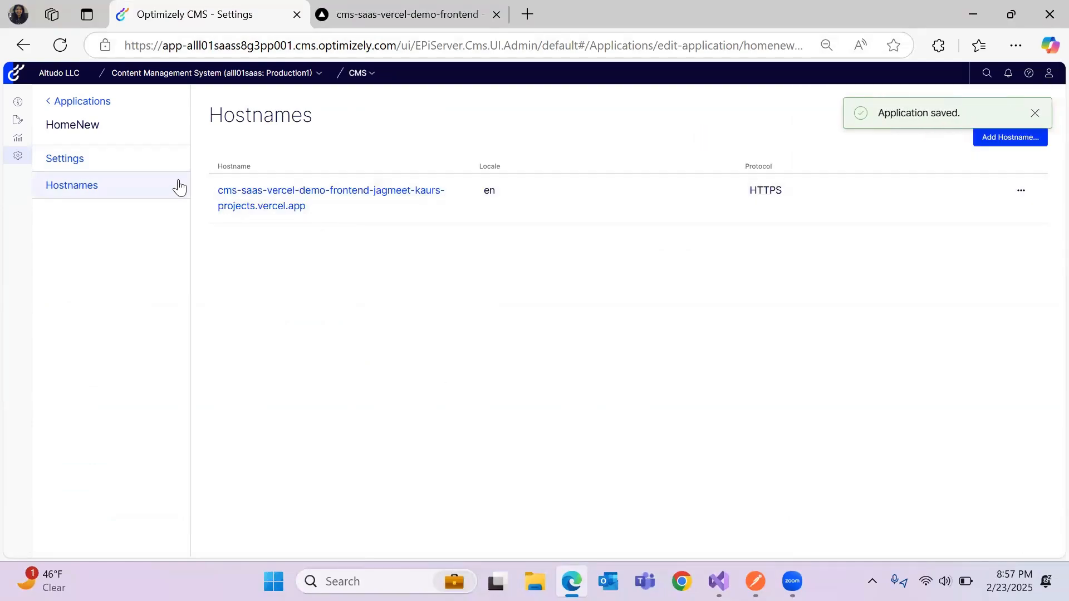
Return to the content editor and open the homenew start page from the page tree.
click(89, 103)
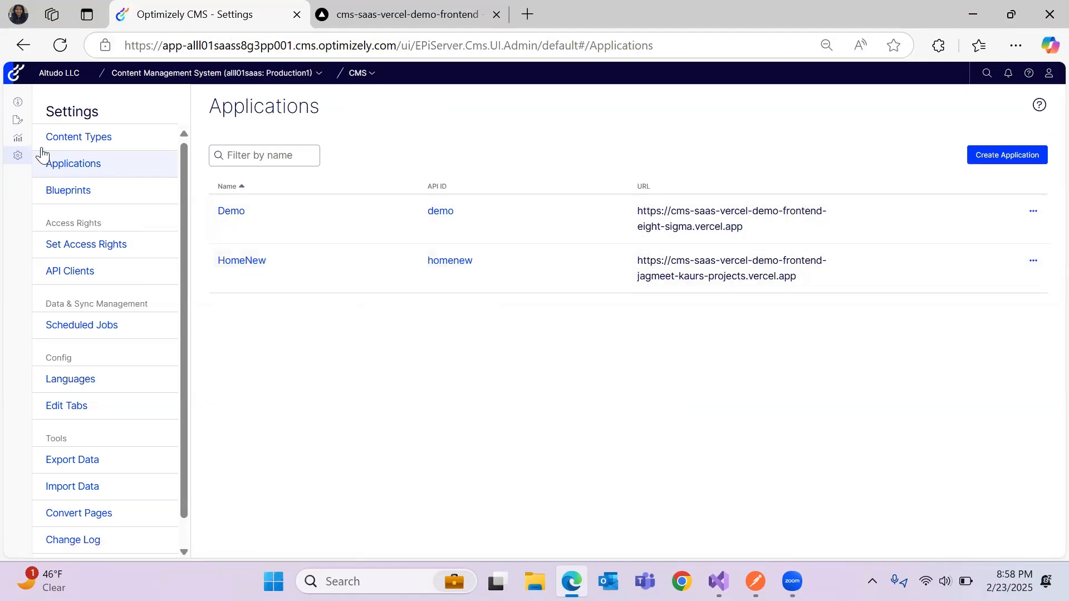
click(18, 123)
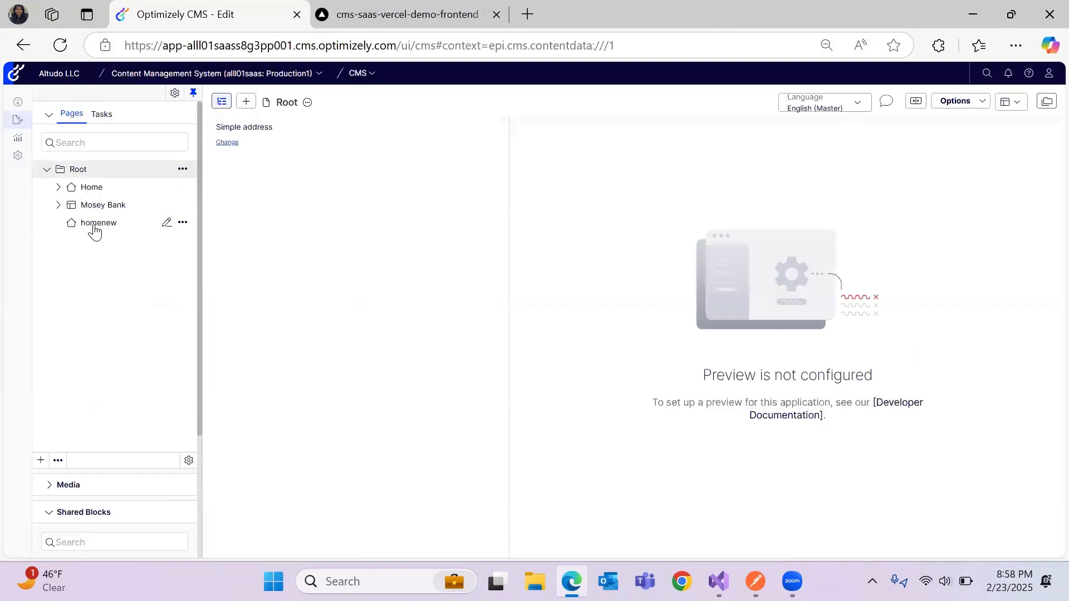
click(91, 188)
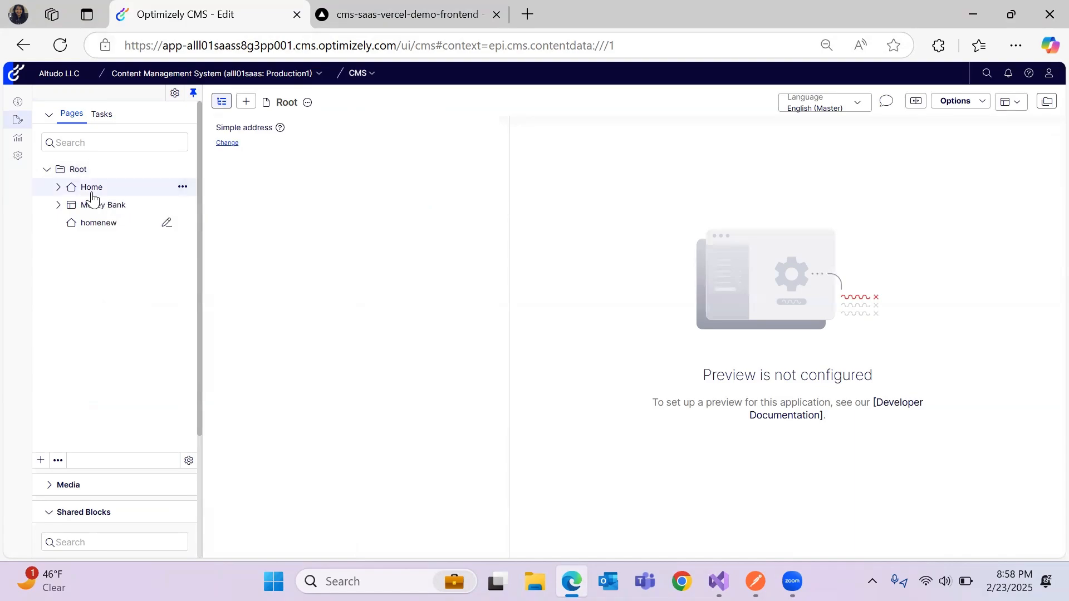
click(103, 224)
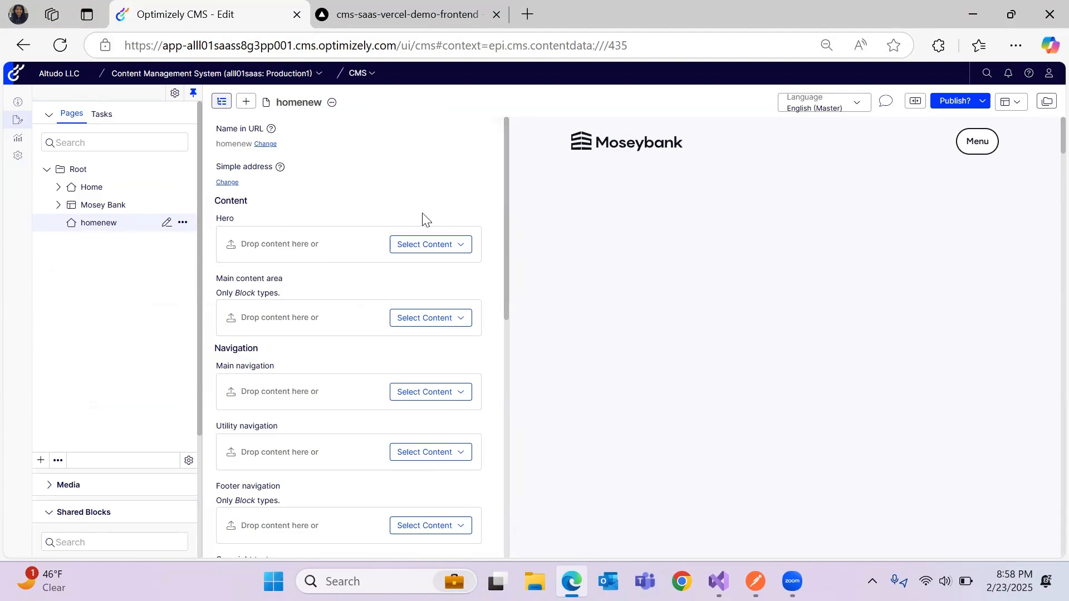
Examine the homenew page's preview and its content, navigation, general and SEO settings fields.
scroll(657, 295, down, 3)
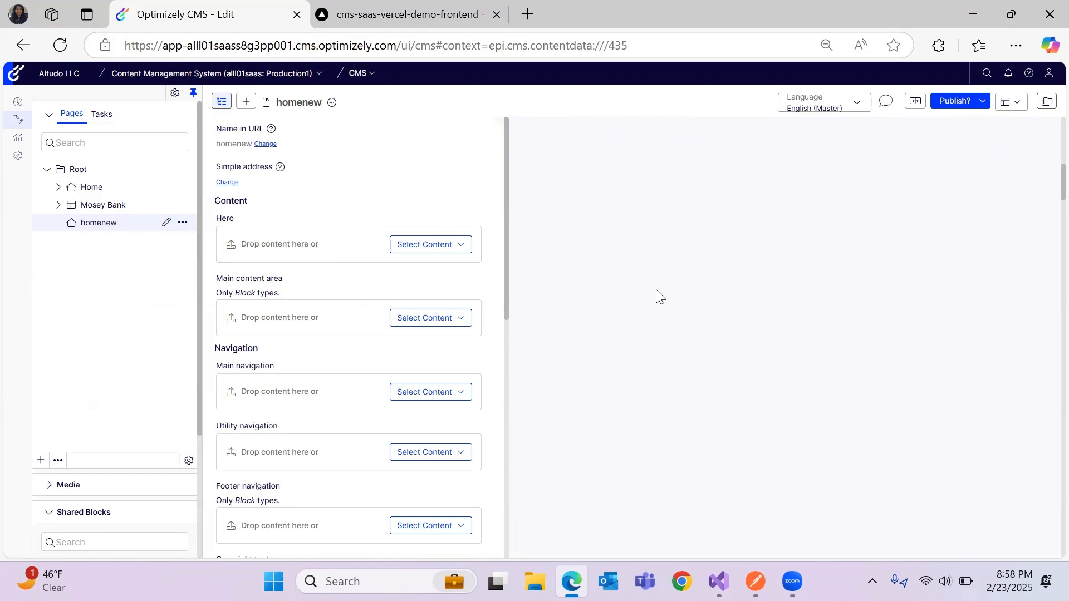
scroll(657, 295, up, 3)
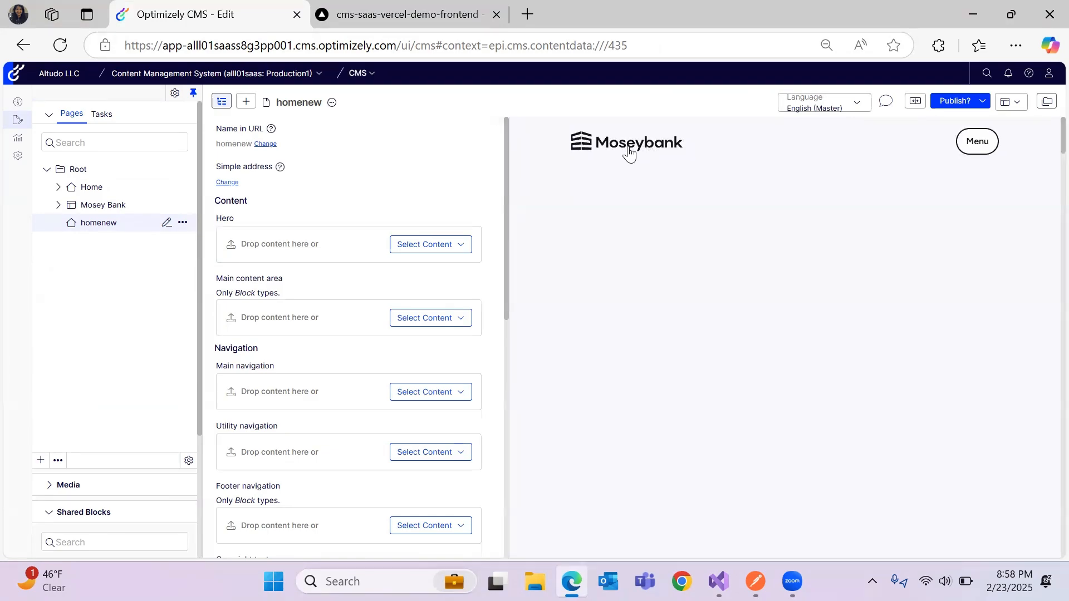
scroll(851, 263, down, 5)
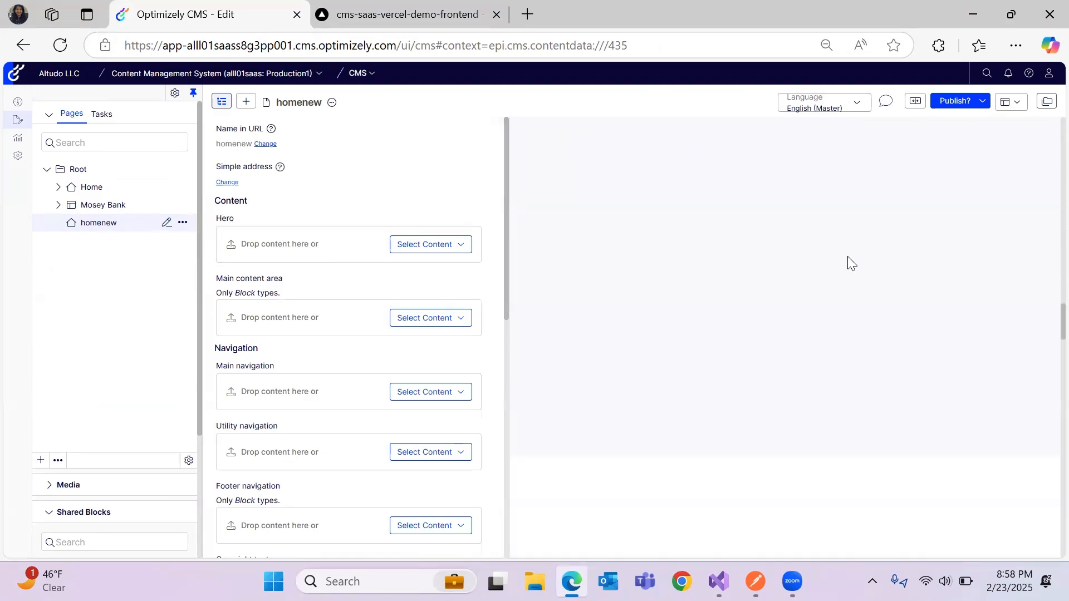
scroll(851, 263, down, 10)
scroll(851, 262, up, 15)
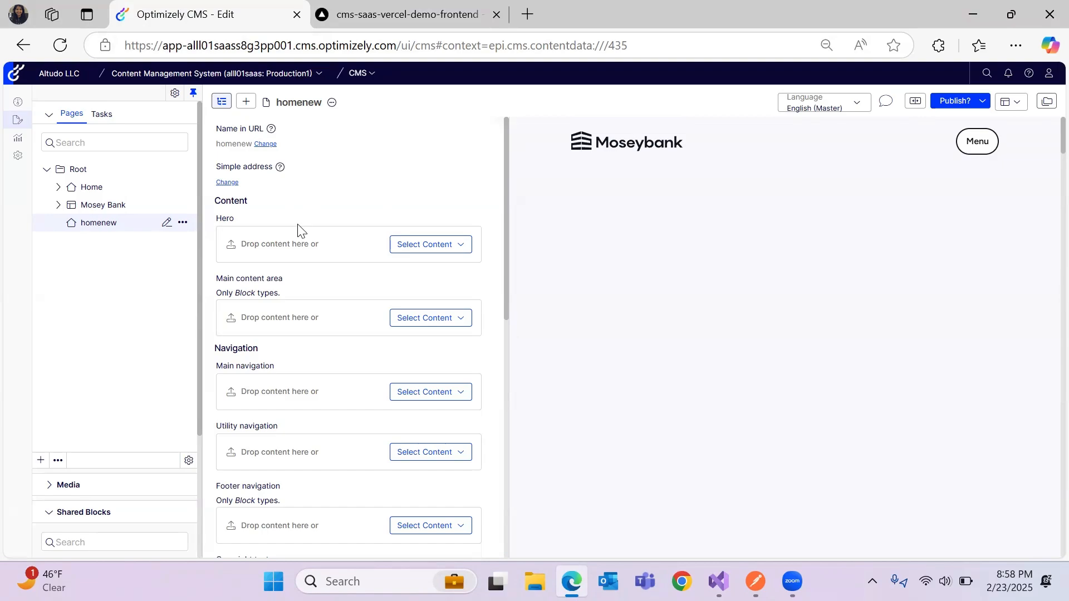
scroll(286, 425, down, 4)
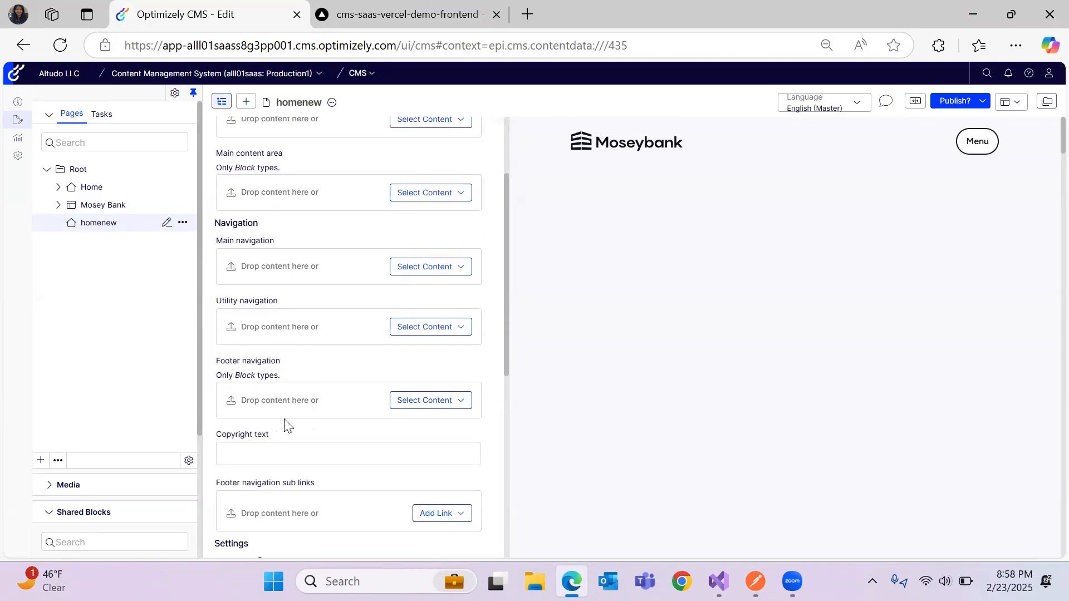
scroll(284, 426, down, 4)
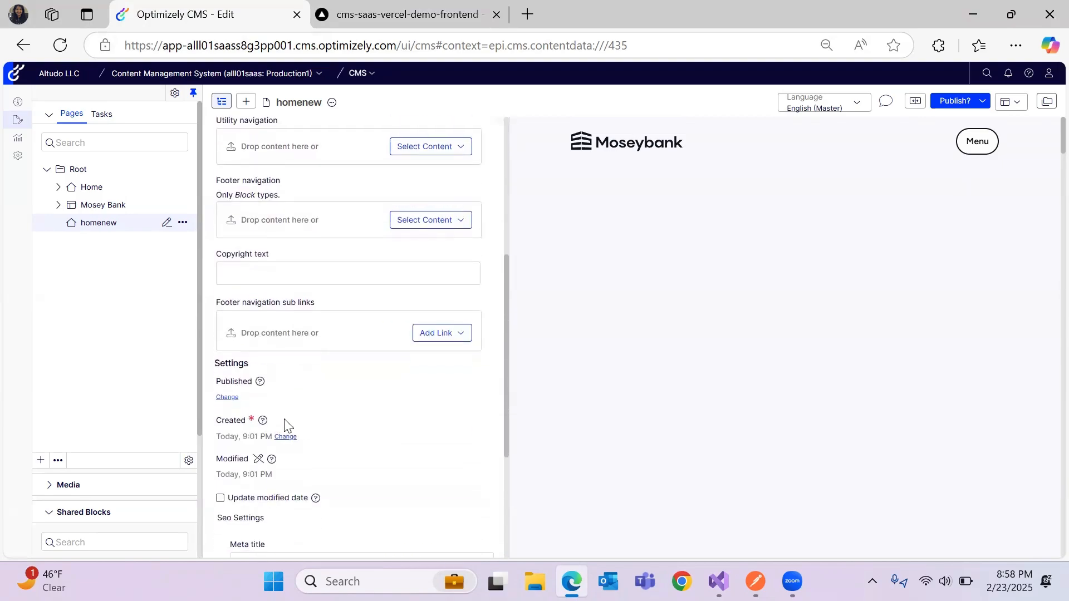
scroll(286, 425, down, 2)
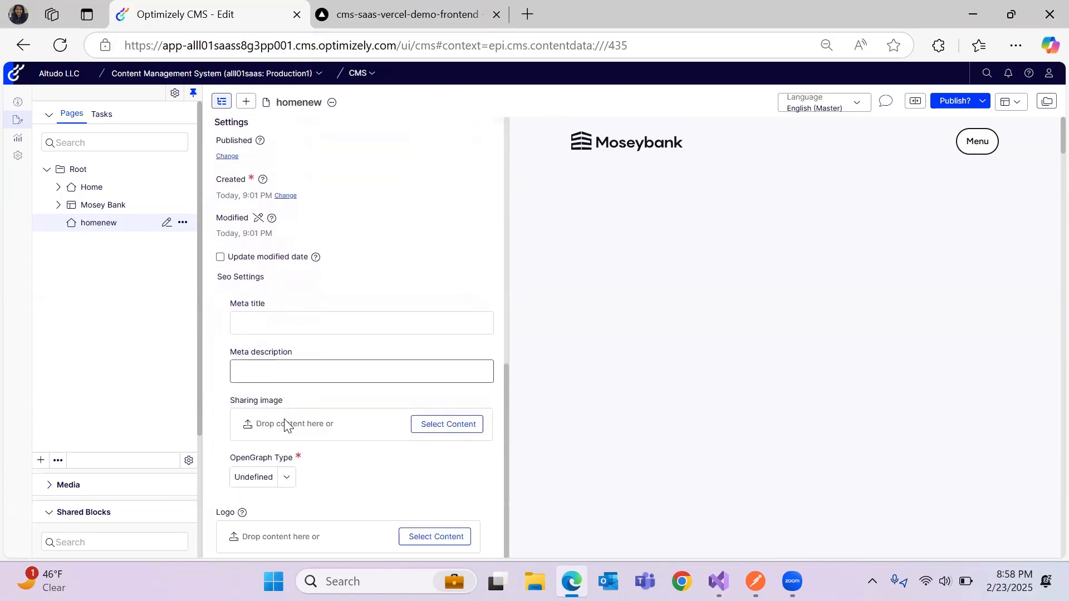
Start a new inline block of type Home hero in the Hero area of the homenew page.
scroll(285, 424, up, 10)
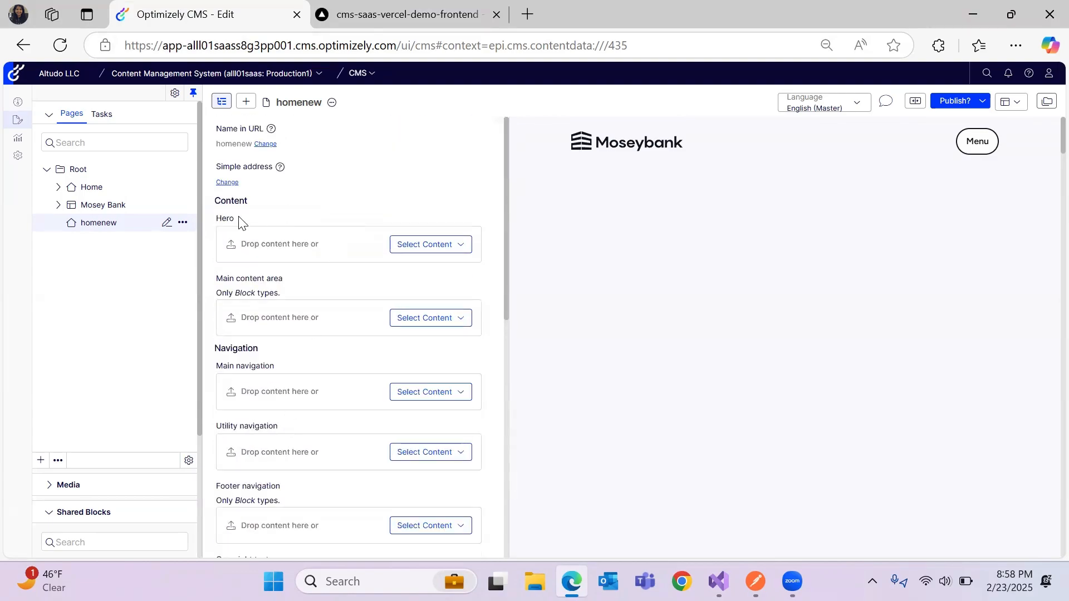
click(424, 249)
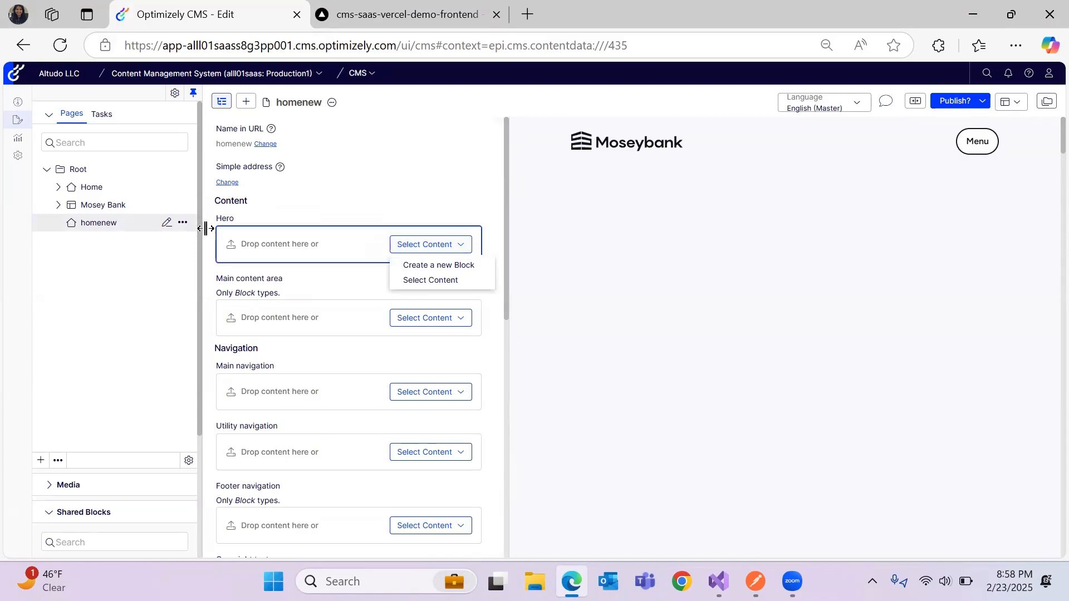
click(438, 266)
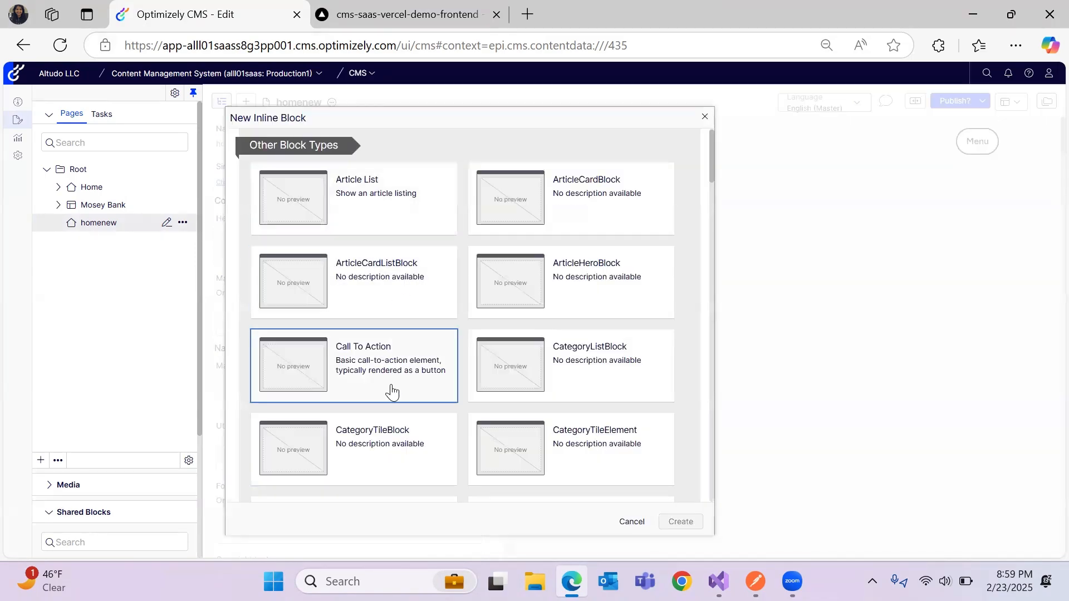
scroll(425, 393, down, 3)
scroll(539, 370, up, 4)
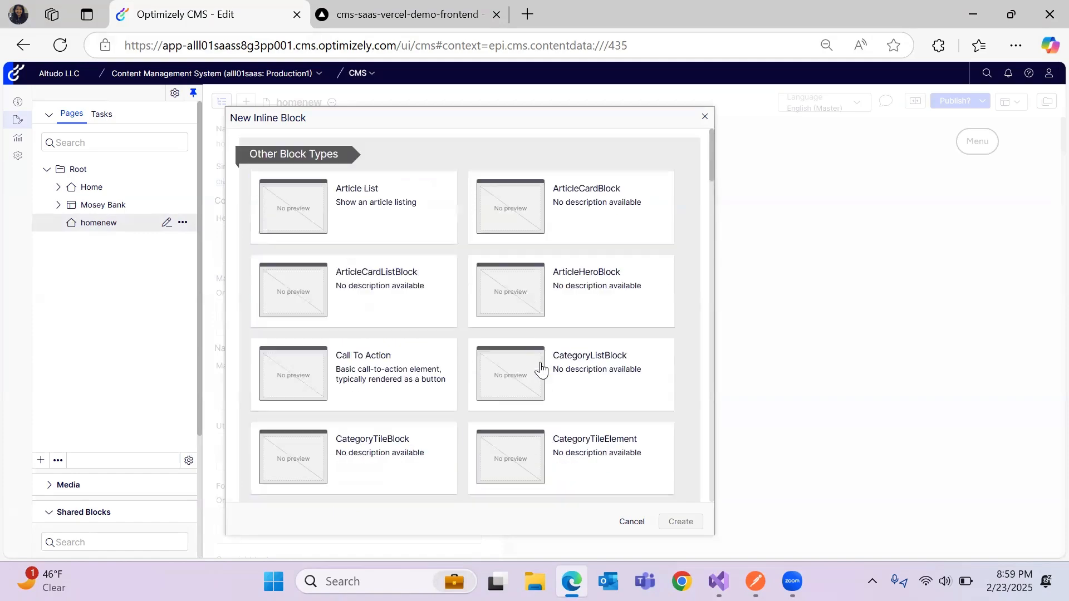
scroll(540, 368, down, 3)
scroll(540, 368, down, 9)
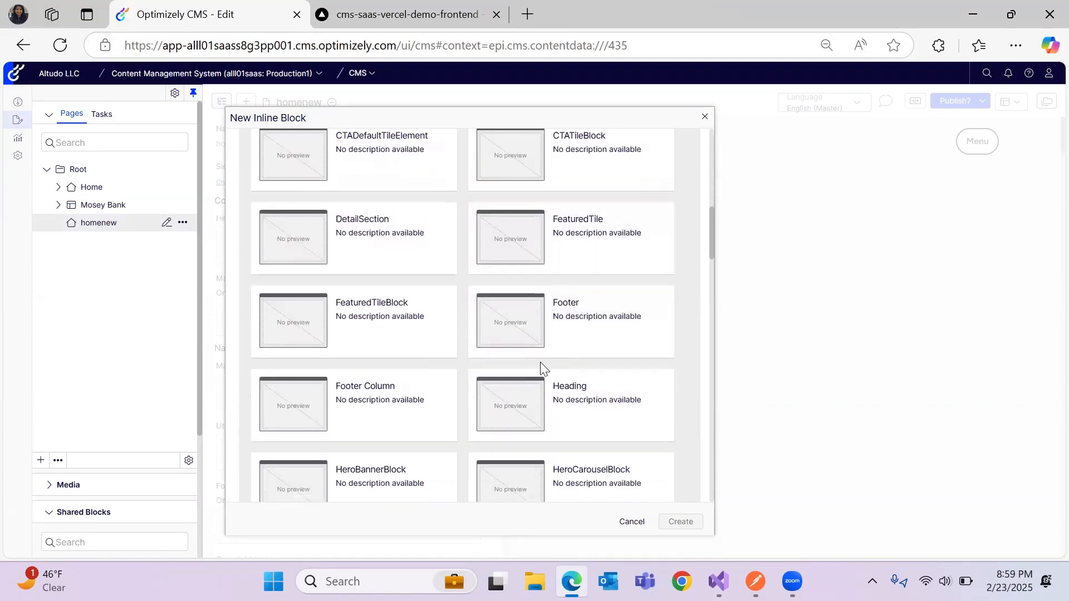
scroll(540, 367, down, 3)
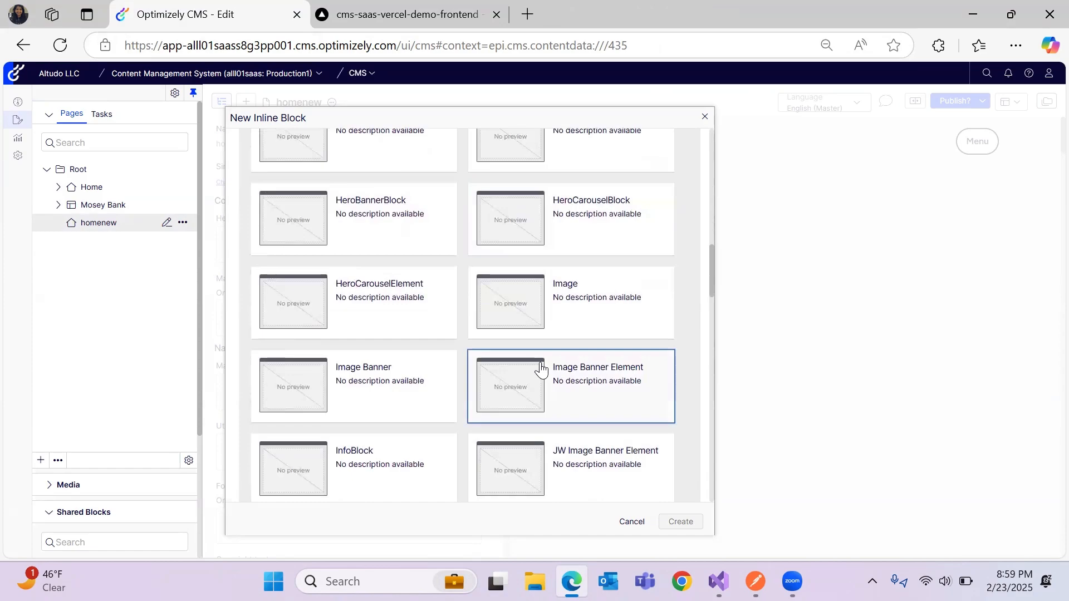
scroll(541, 369, down, 12)
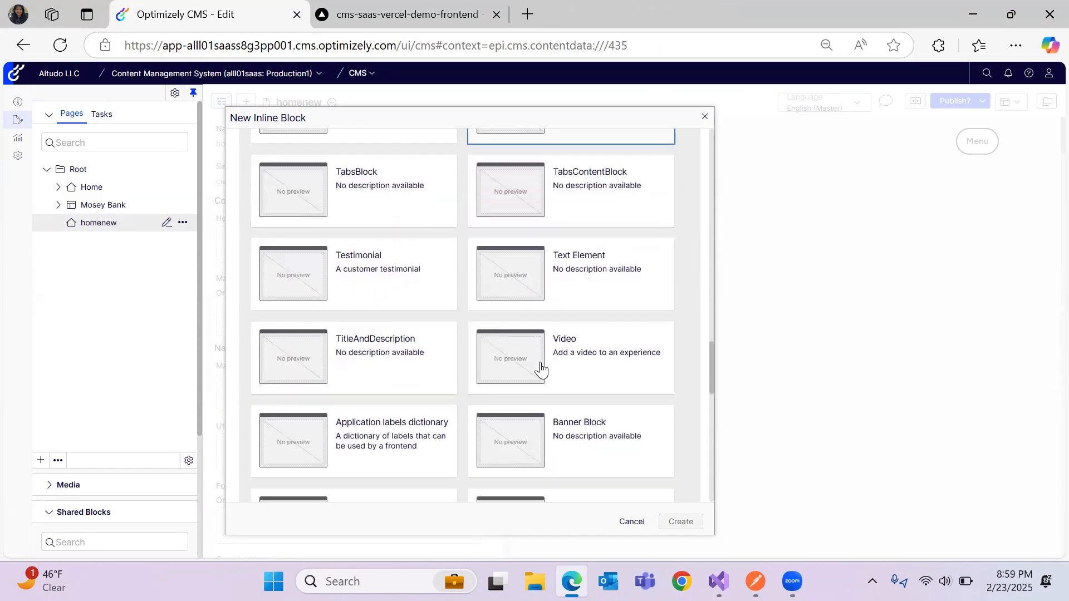
scroll(542, 369, down, 5)
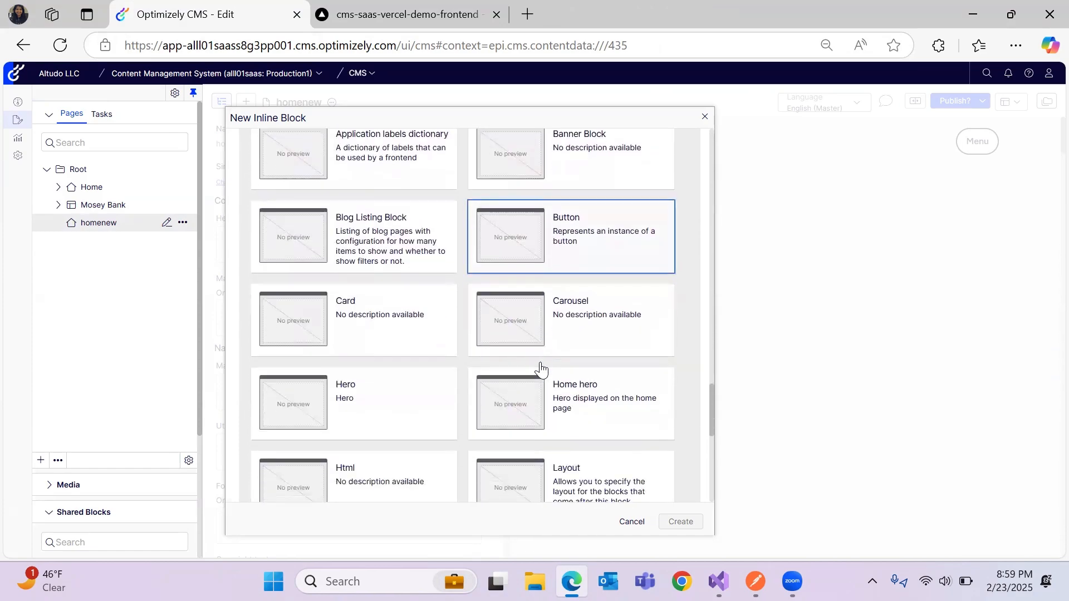
scroll(542, 368, down, 3)
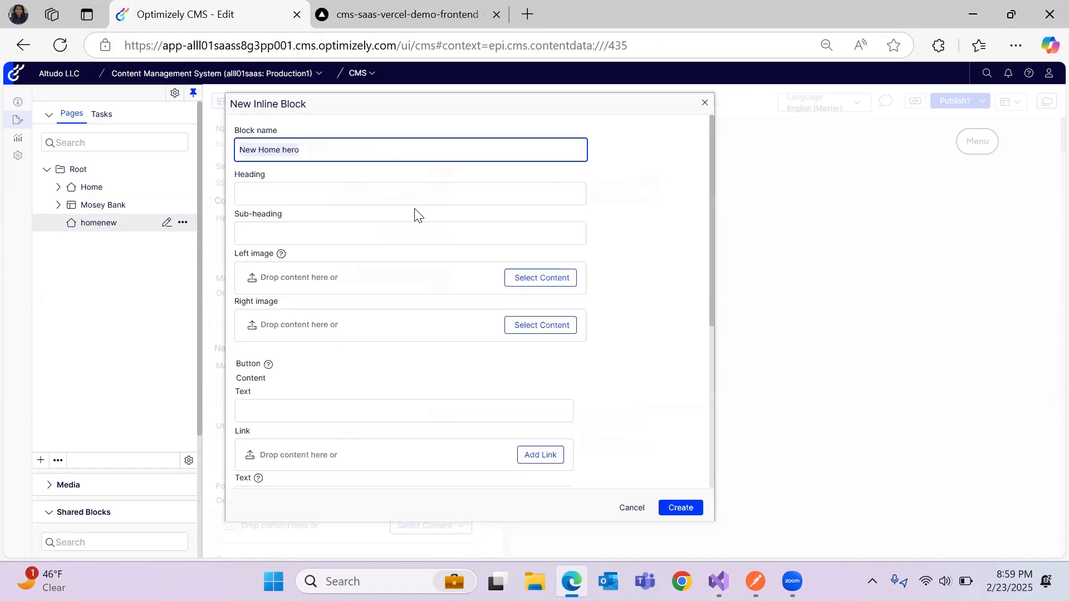
Give the Home hero block the heading "New heading" and sub-heading "Heading", and create it.
click(315, 190)
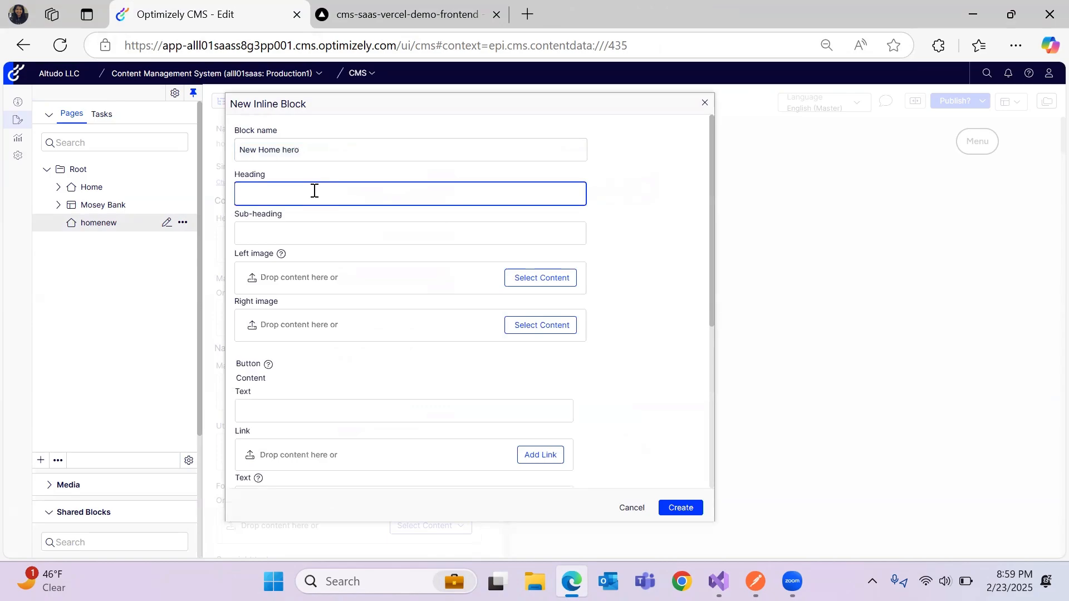
text(New heading)
click(424, 242)
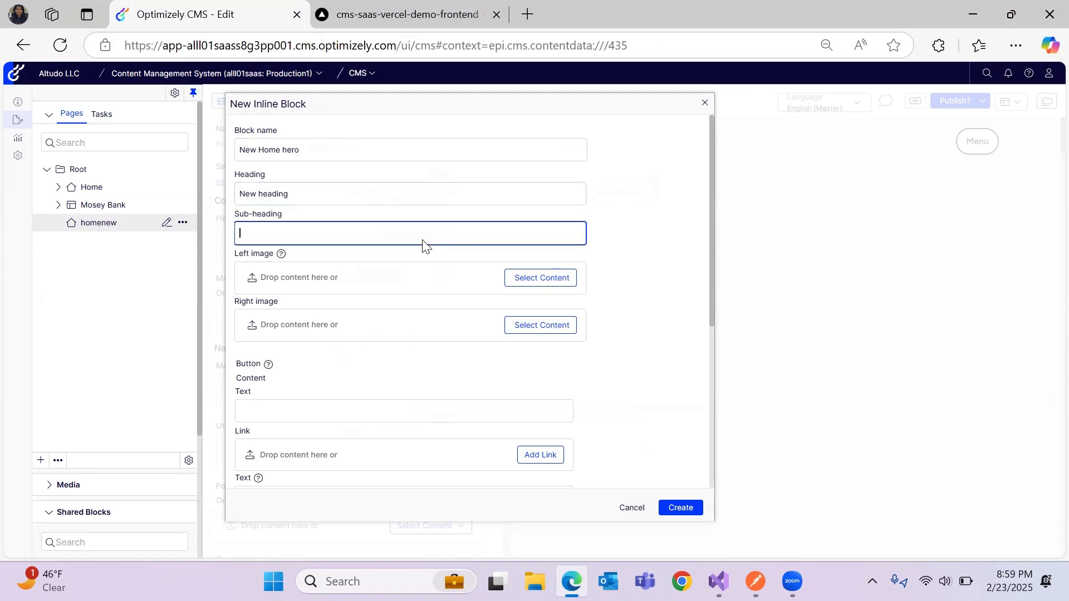
text(Header)
key(BackSpace)
text(ing)
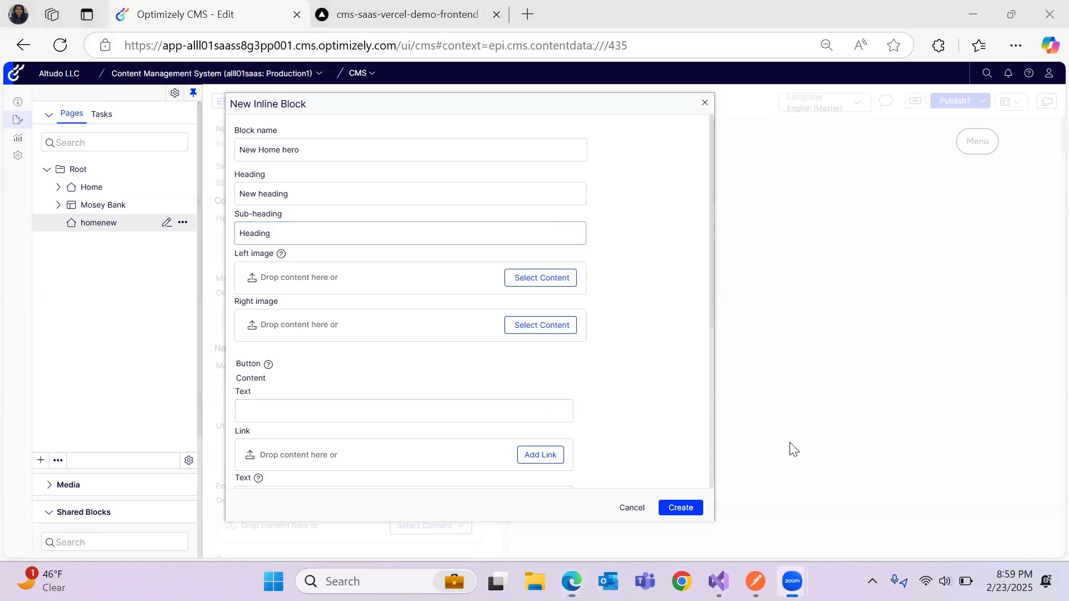
click(679, 507)
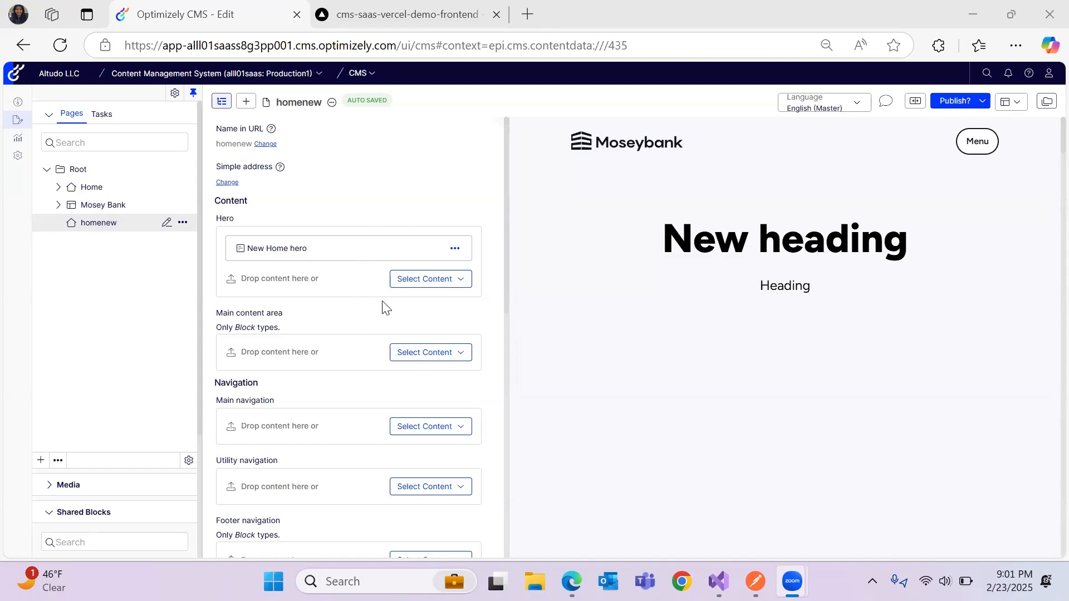
Create a Landing Page named Service as a child of the homenew page.
scroll(382, 303, down, 2)
scroll(382, 305, up, 3)
click(183, 222)
click(206, 233)
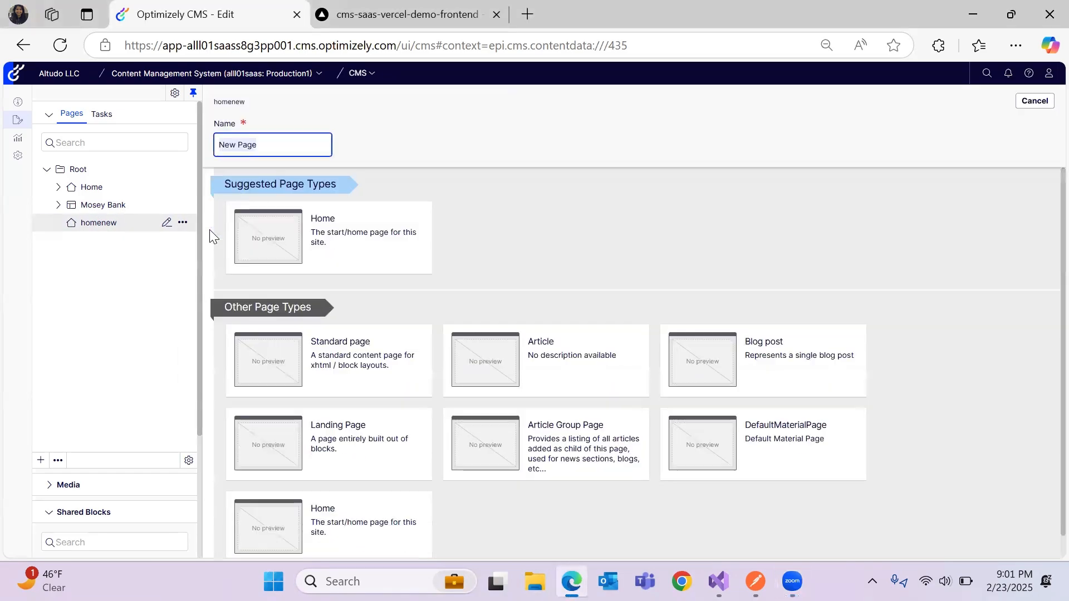
scroll(469, 337, down, 1)
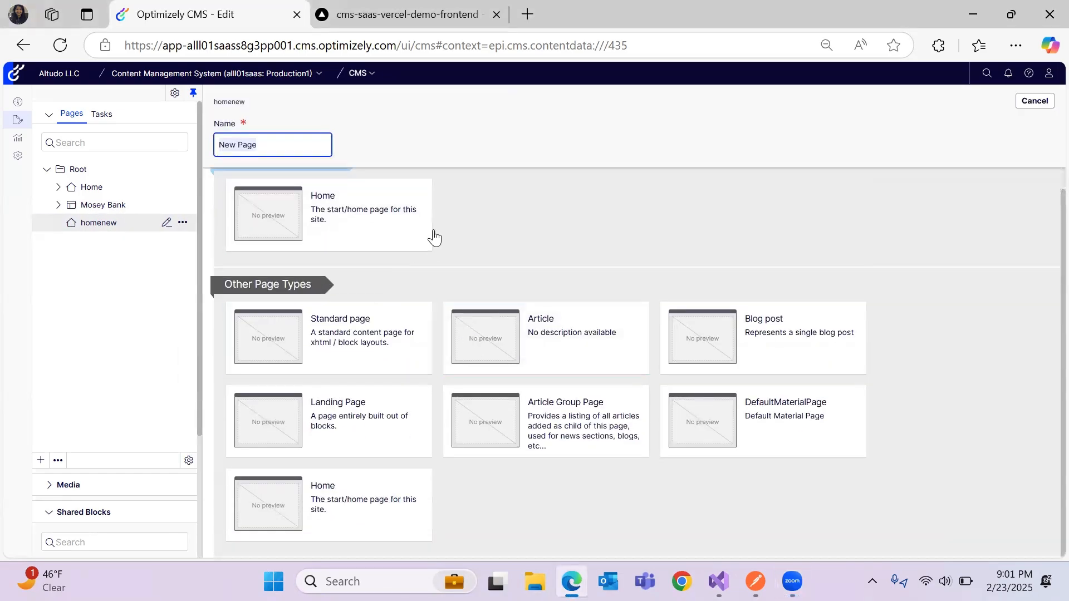
click(331, 427)
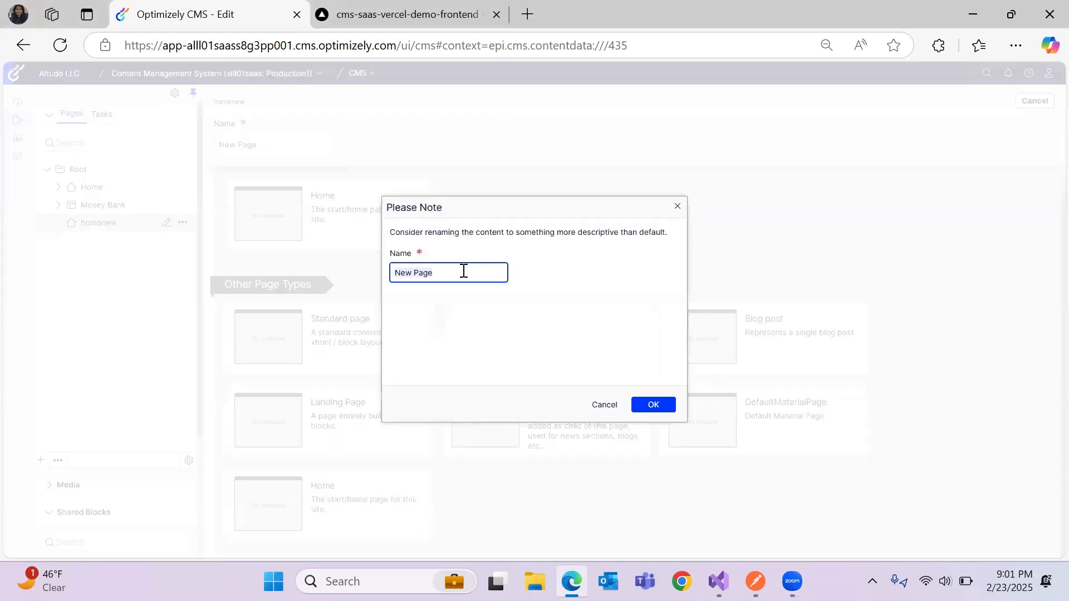
text(Service)
click(653, 406)
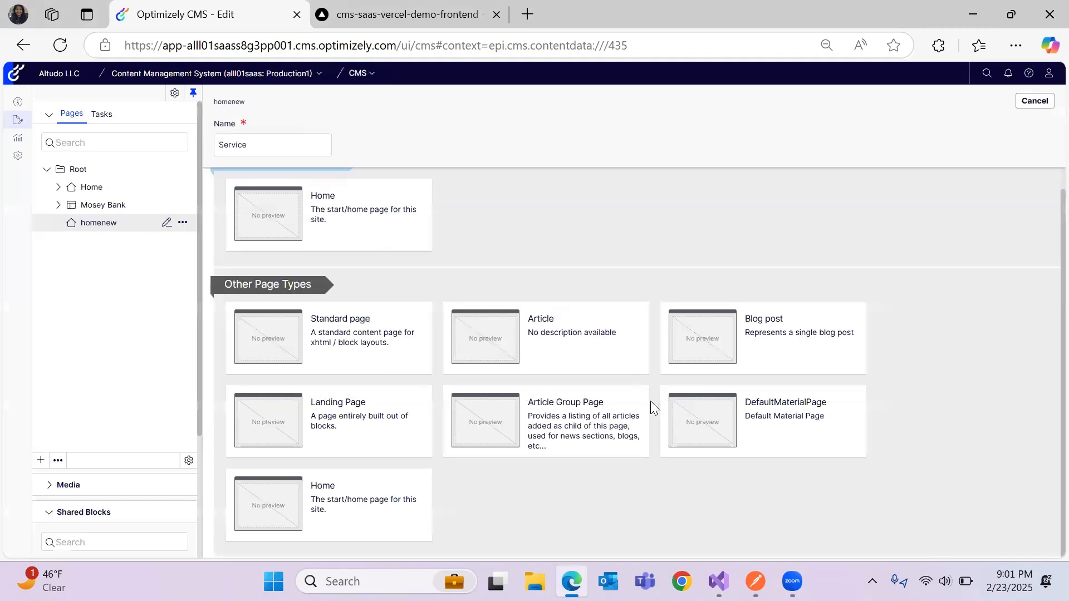